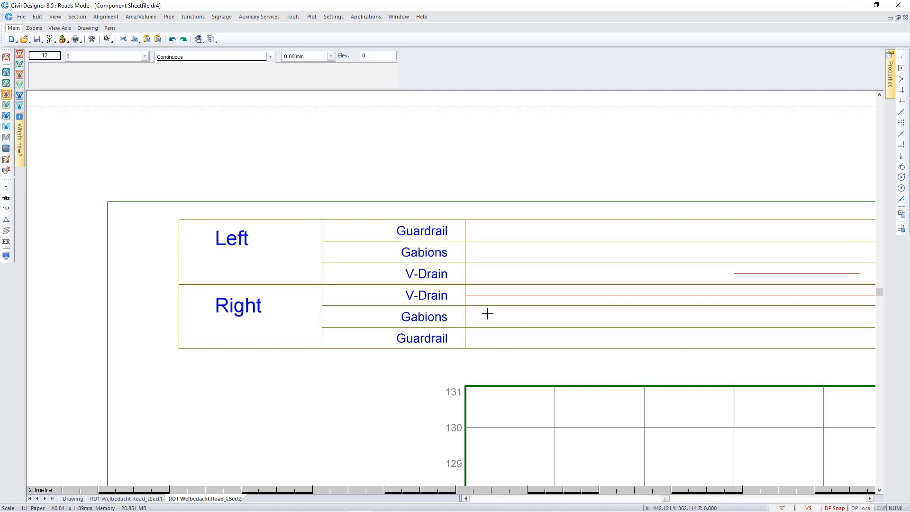
Step: Switch to sheet file editing and open "Single Carriageway Longsection with Addon String.sht" from the 85 Launch folder
{"action": "left_click", "coordinate": [7, 160]}
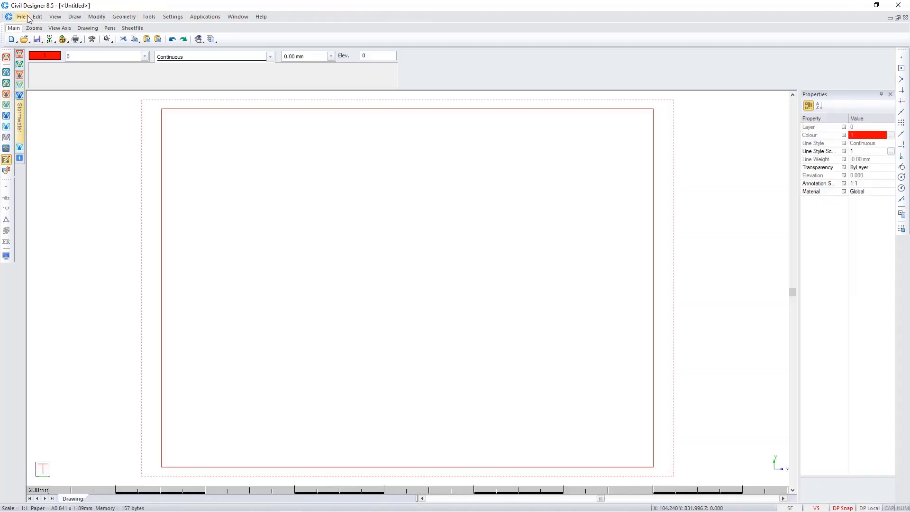
{"action": "left_click", "coordinate": [22, 16]}
{"action": "left_click", "coordinate": [38, 37]}
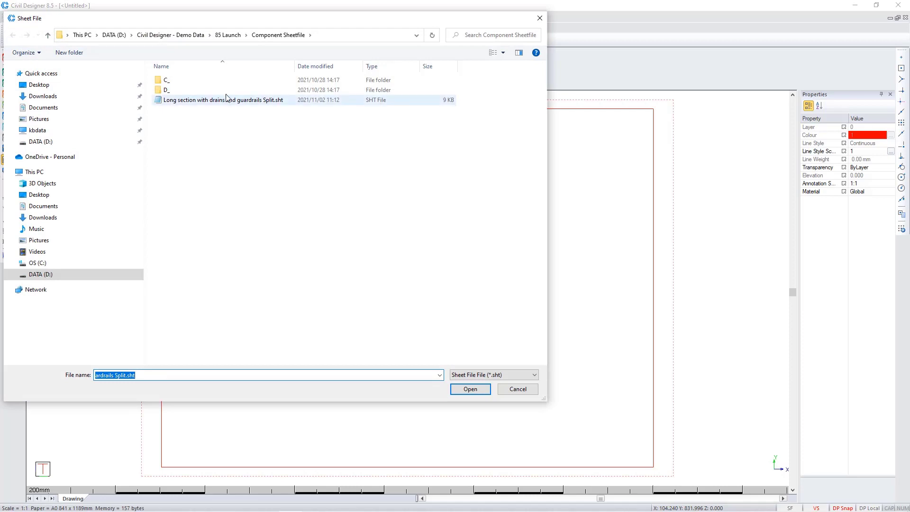
{"action": "left_click", "coordinate": [232, 35]}
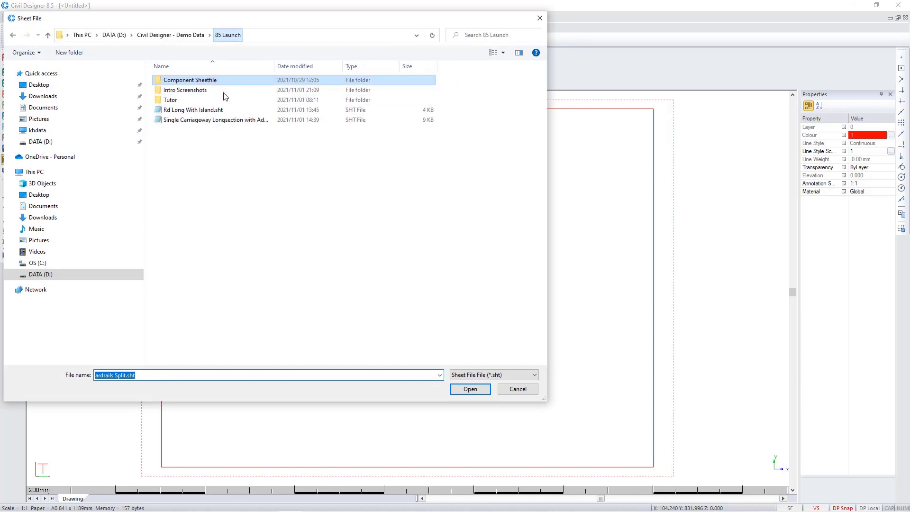
{"action": "left_click", "coordinate": [209, 121]}
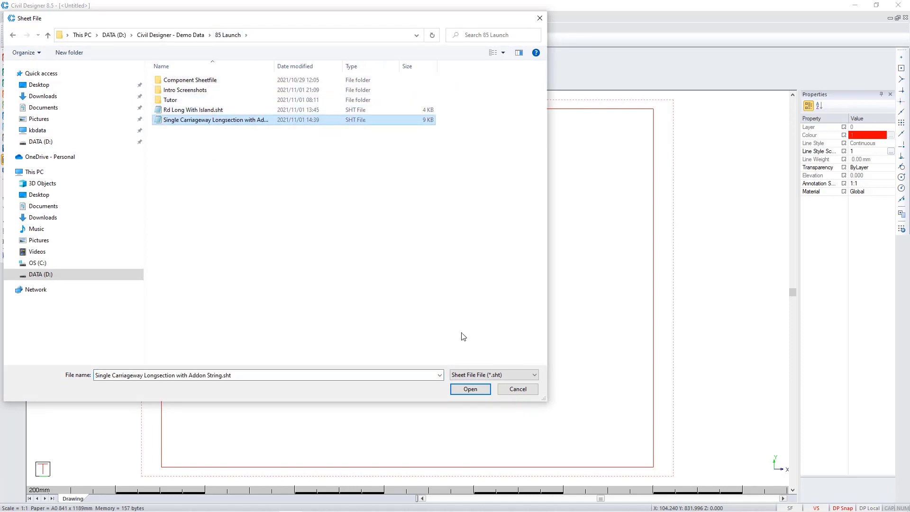
{"action": "left_click", "coordinate": [474, 391]}
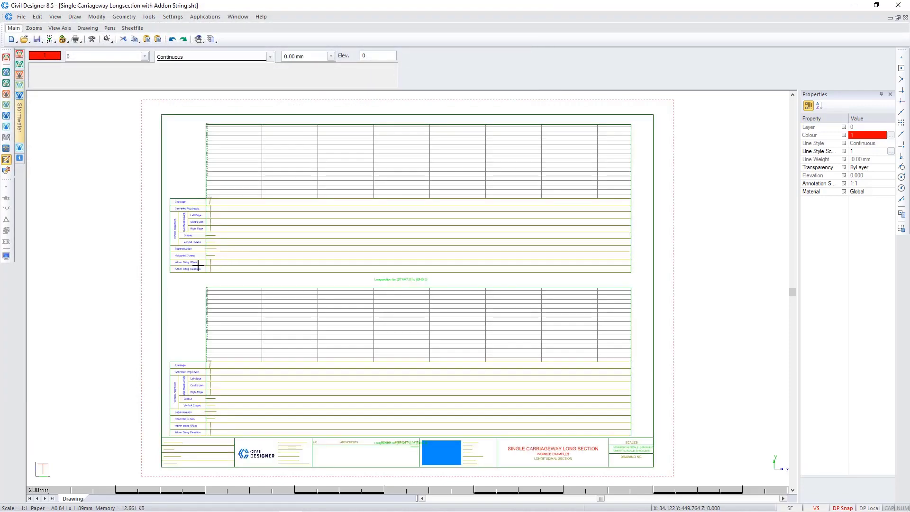
Step: Examine the road data settings and line reference name of the Addon String Offset row, leaving them without changes
{"action": "scroll", "coordinate": [198, 266], "scroll_direction": "up", "scroll_amount": 5}
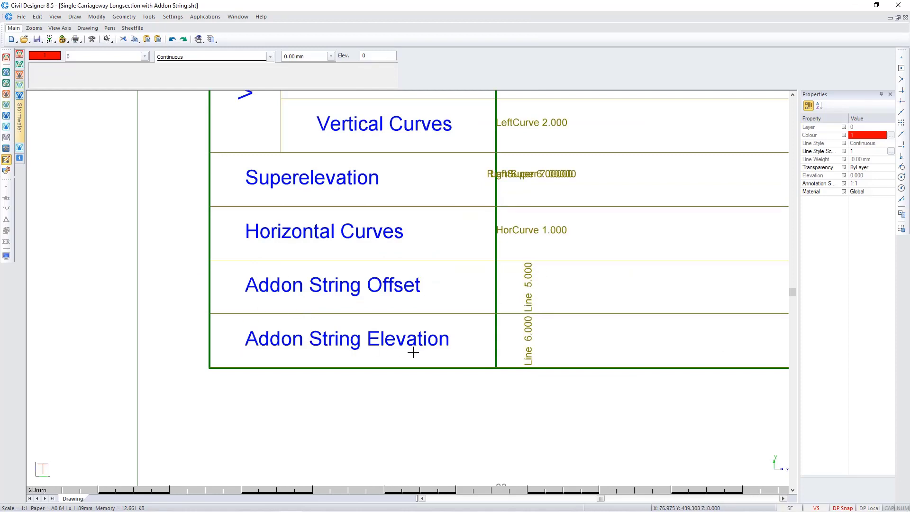
{"action": "left_click", "coordinate": [528, 300]}
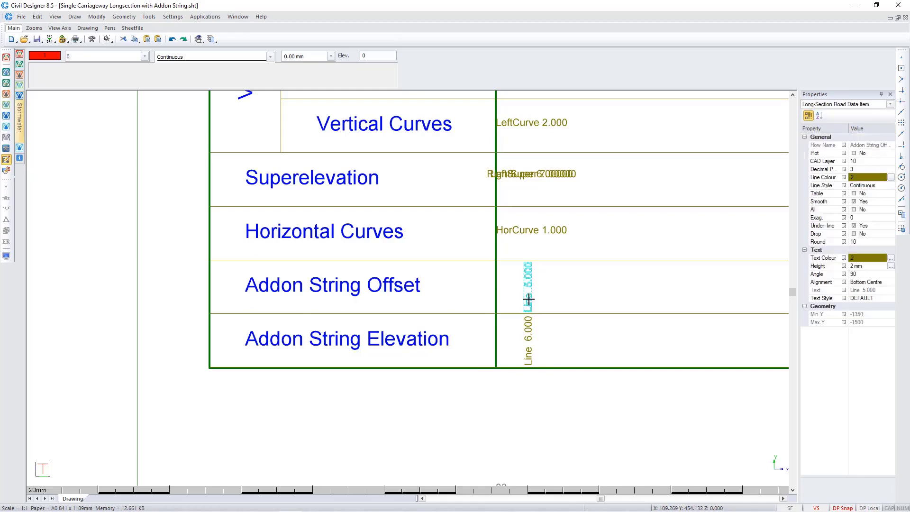
{"action": "right_click", "coordinate": [529, 300]}
{"action": "left_click", "coordinate": [586, 192]}
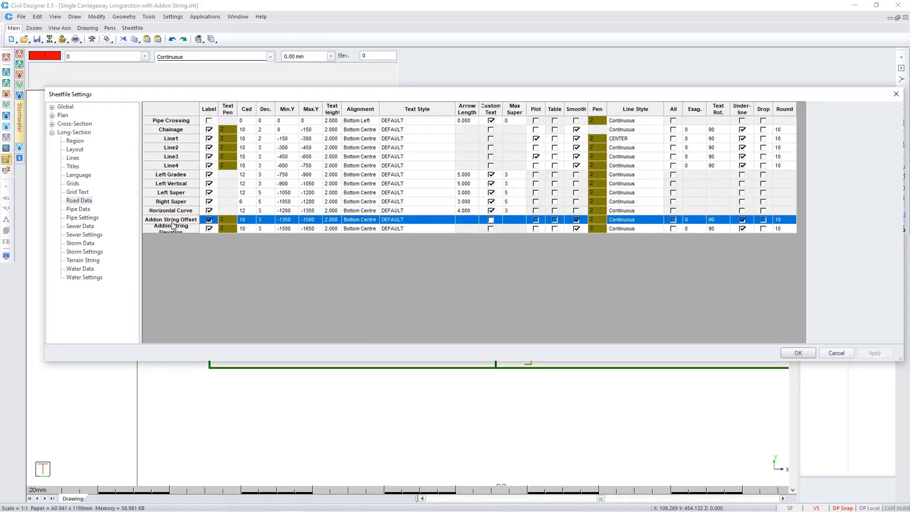
{"action": "double_click", "coordinate": [154, 222]}
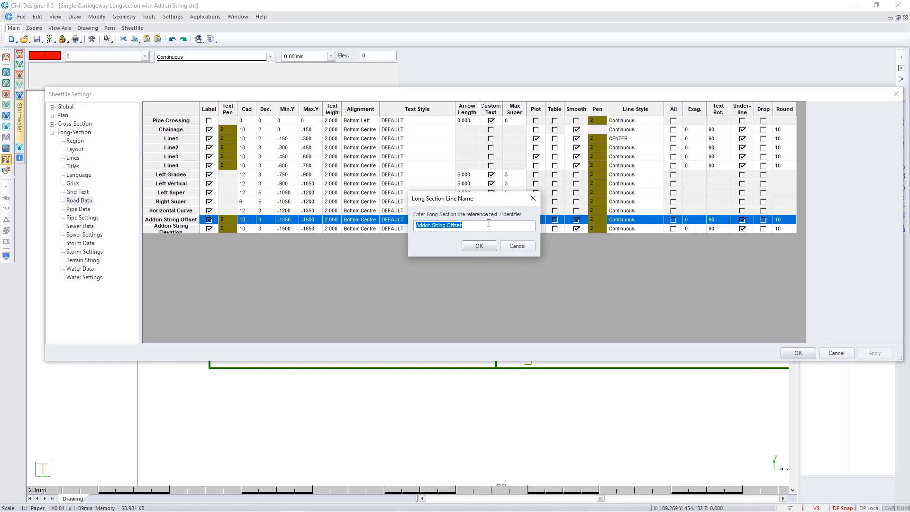
{"action": "left_click", "coordinate": [525, 246]}
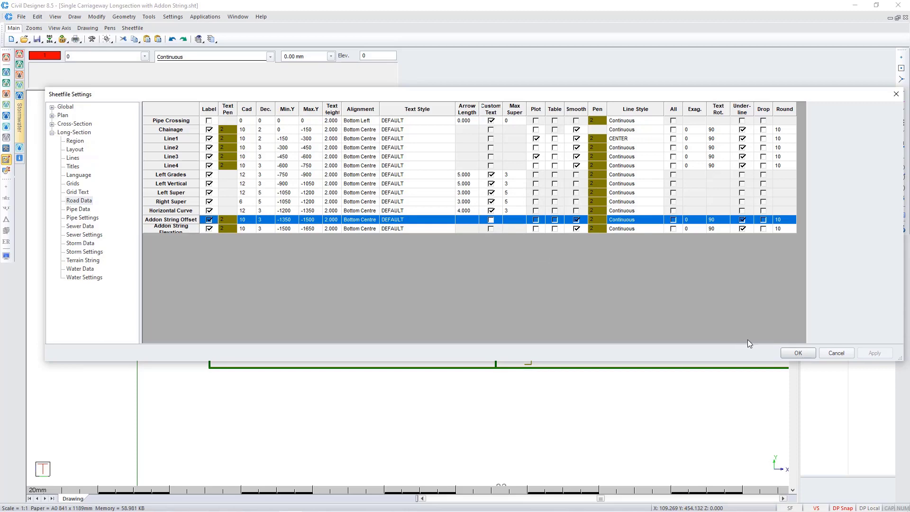
{"action": "left_click", "coordinate": [837, 354]}
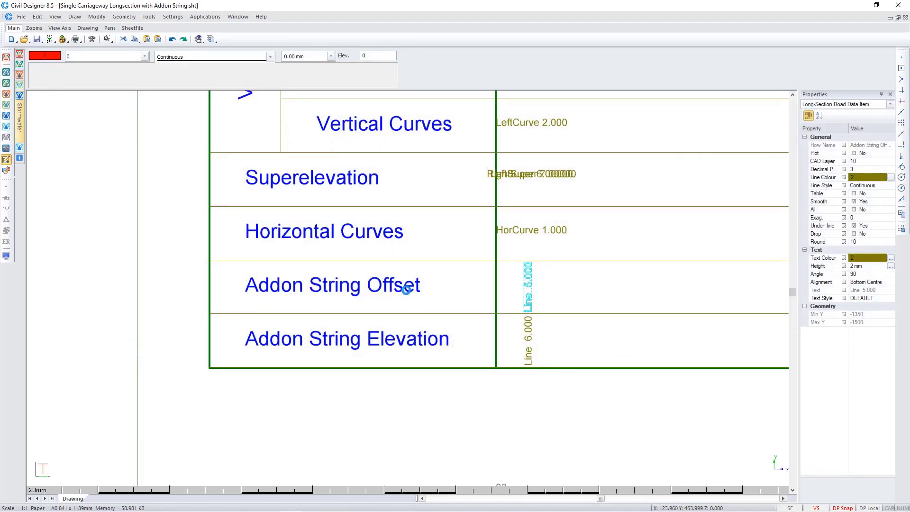
Step: Close the addon string sheet file and return to the Component Sheetfile drawing
{"action": "scroll", "coordinate": [409, 289], "scroll_direction": "down", "scroll_amount": 2}
{"action": "scroll", "coordinate": [409, 289], "scroll_direction": "down", "scroll_amount": 6}
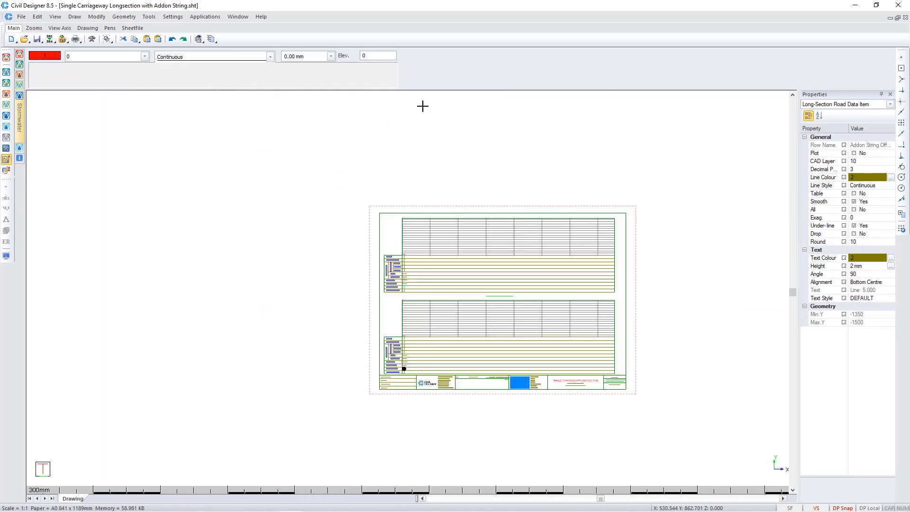
{"action": "left_click", "coordinate": [173, 16]}
{"action": "left_click", "coordinate": [237, 16]}
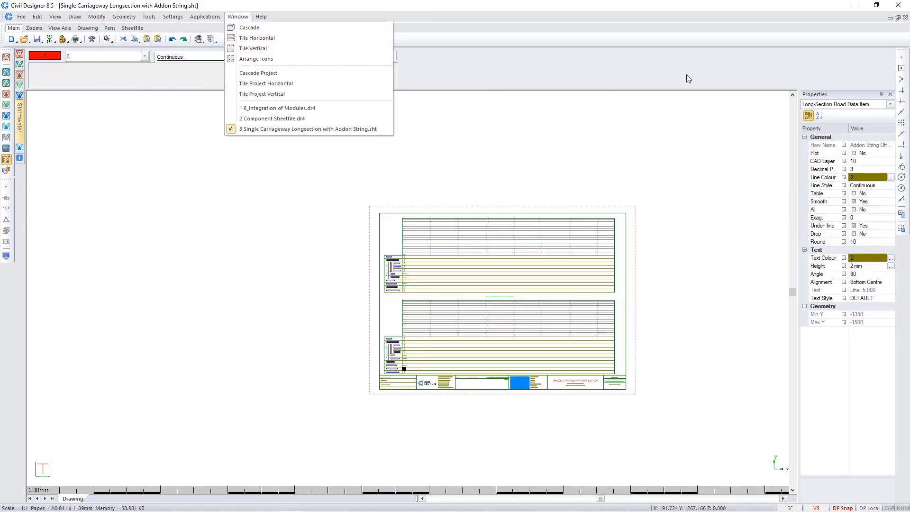
{"action": "left_click", "coordinate": [906, 18]}
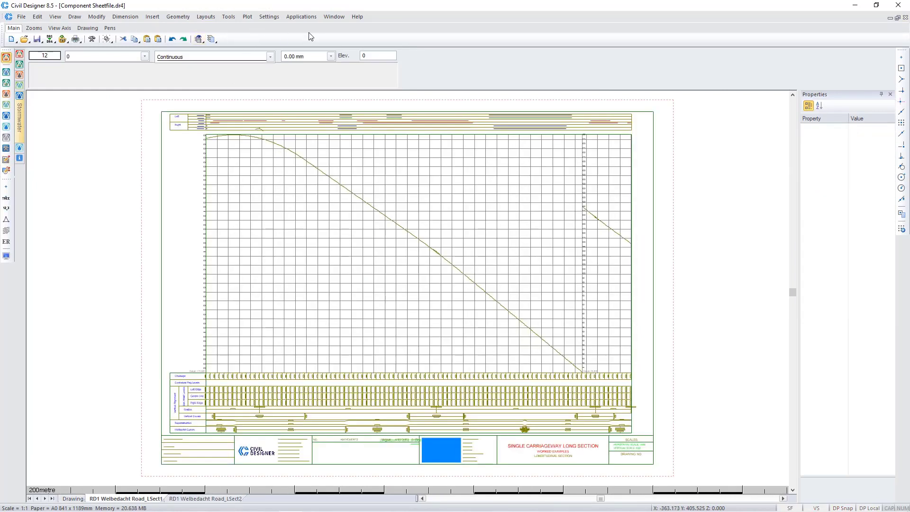
Step: Show the plan drawing and inspect the closed island polyline in the road's bus bay near chainage 50
{"action": "left_click", "coordinate": [73, 499]}
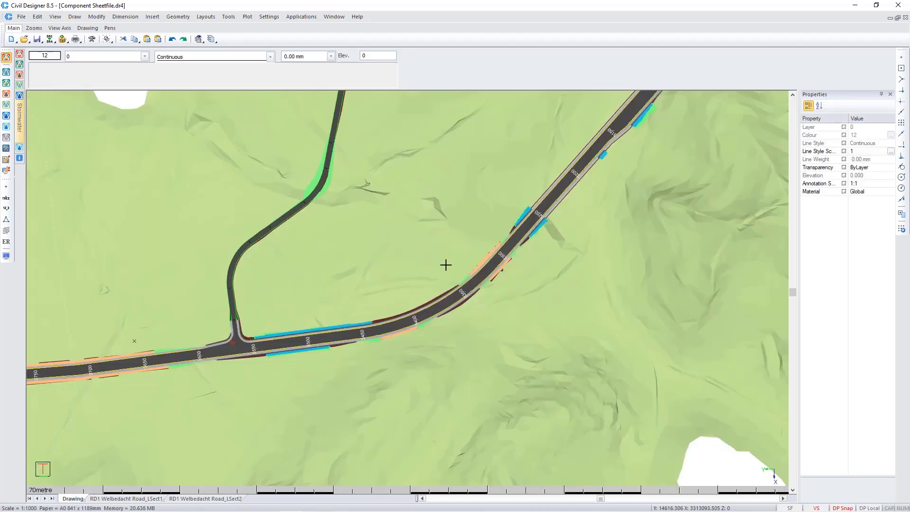
{"action": "scroll", "coordinate": [406, 283], "scroll_direction": "down", "scroll_amount": 4}
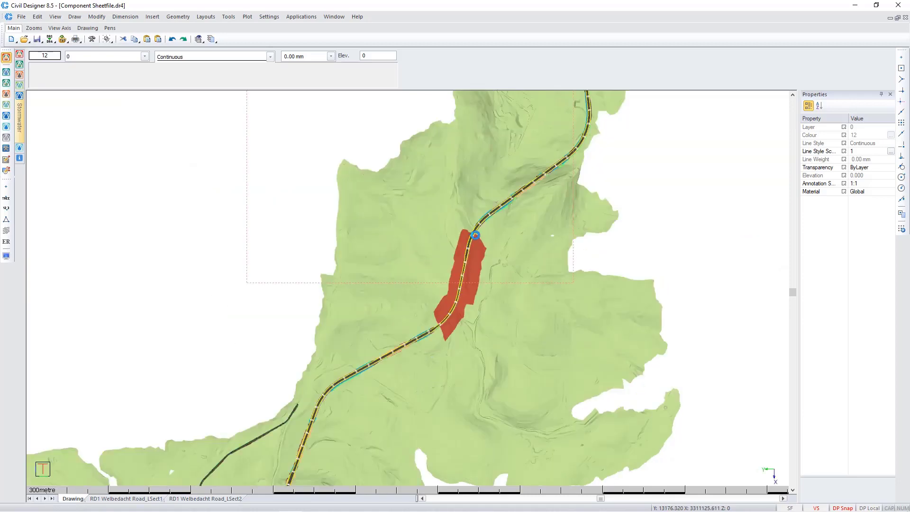
{"action": "middle_click", "coordinate": [531, 112]}
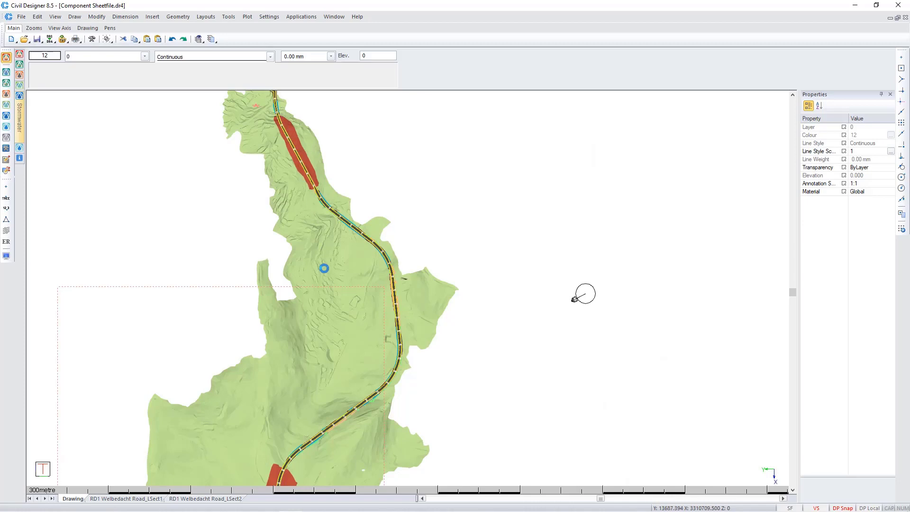
{"action": "middle_click_drag", "start_coordinate": [288, 158], "coordinate": [322, 296]}
{"action": "scroll", "coordinate": [308, 220], "scroll_direction": "up", "scroll_amount": 10}
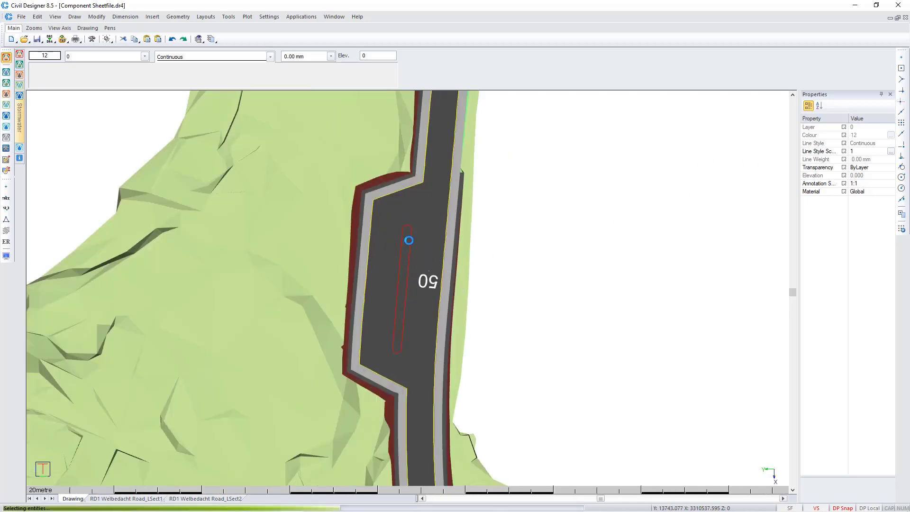
{"action": "left_click", "coordinate": [408, 240]}
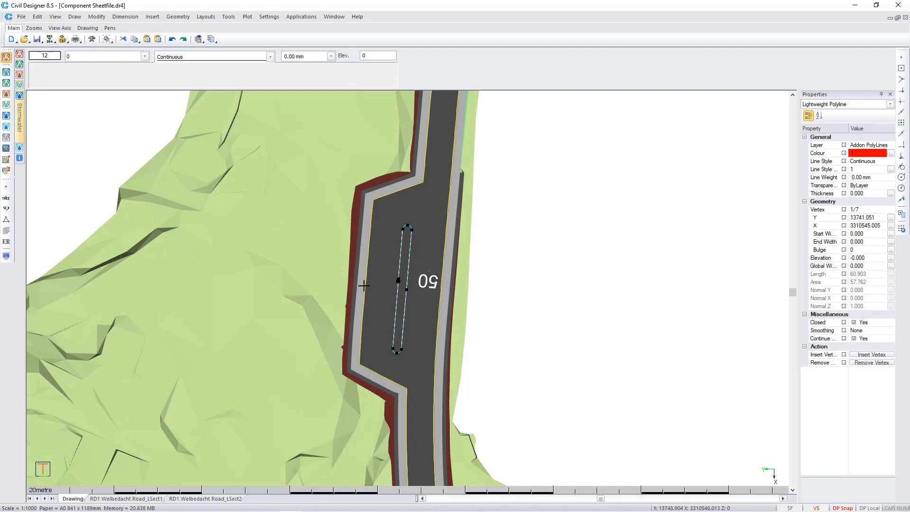
{"action": "key", "text": "Escape"}
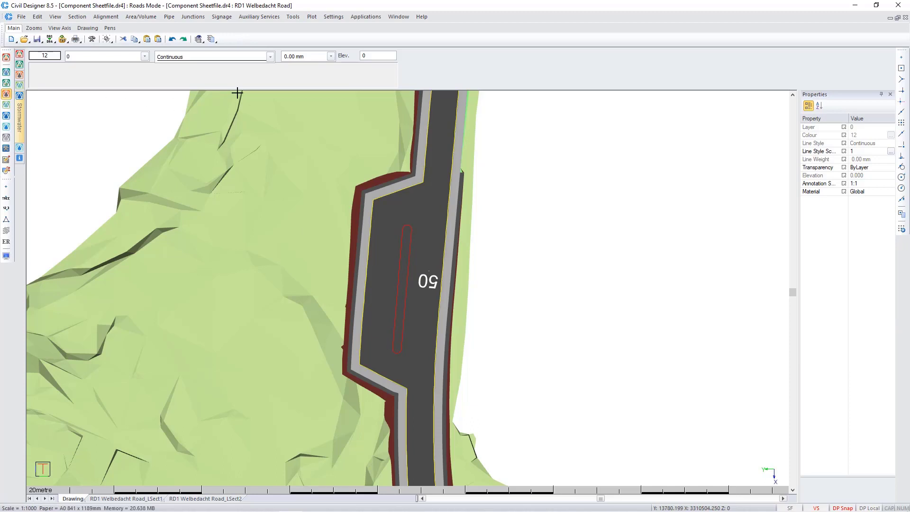
Step: In Roads mode, assign the bus bay island polyline to RD1 Welbedacht Road as an addon string named BusIsland
{"action": "left_click", "coordinate": [293, 17]}
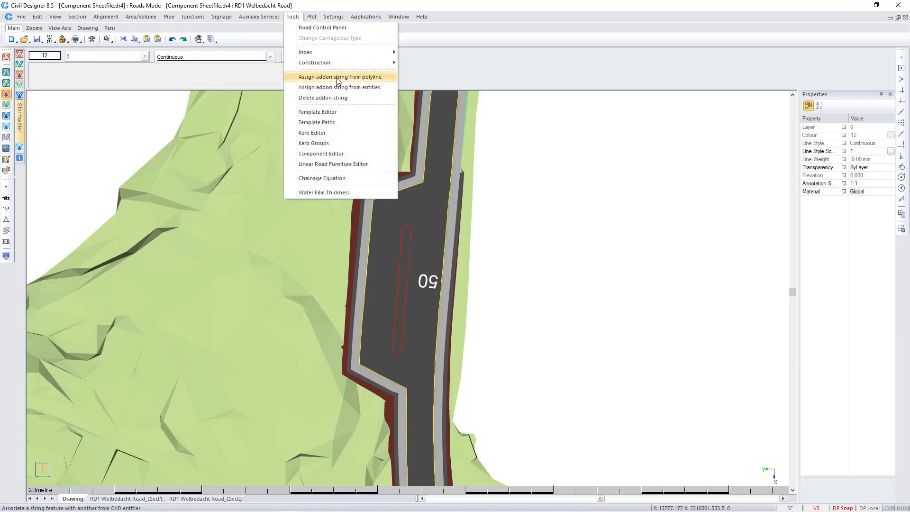
{"action": "left_click", "coordinate": [338, 77]}
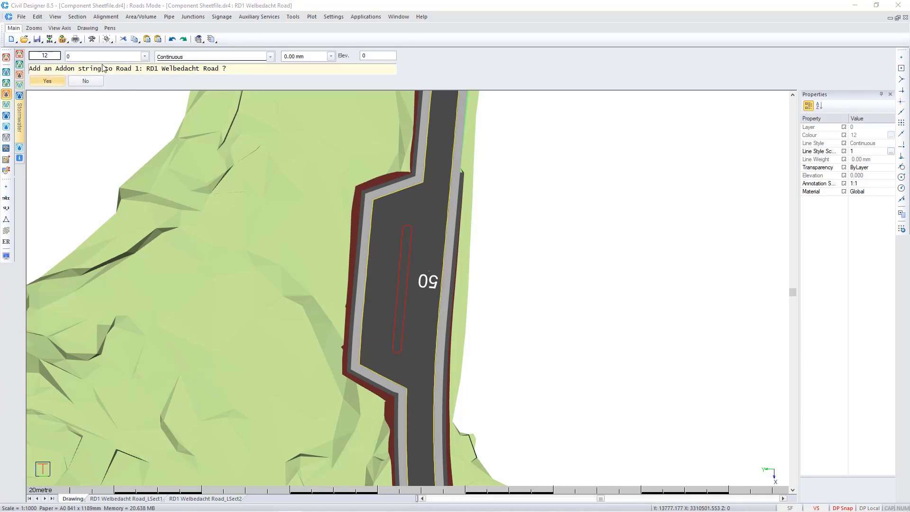
{"action": "left_click", "coordinate": [47, 81]}
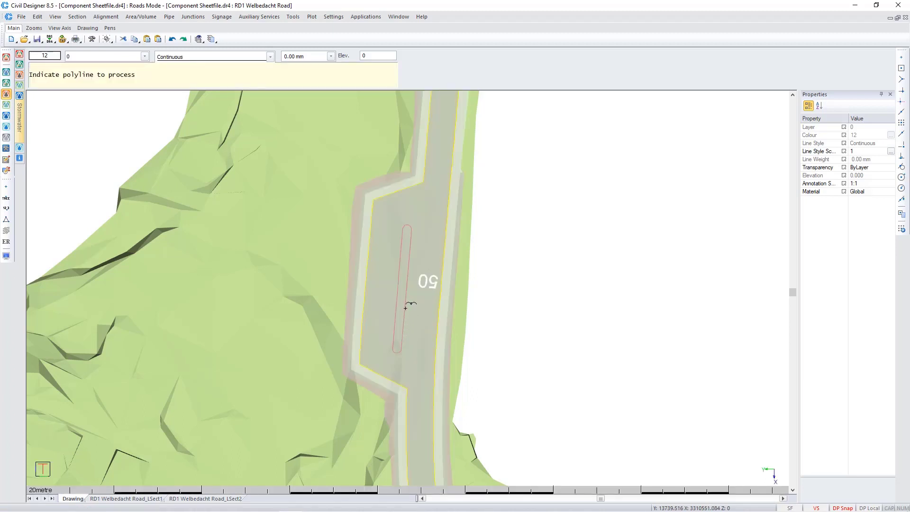
{"action": "left_click", "coordinate": [406, 309]}
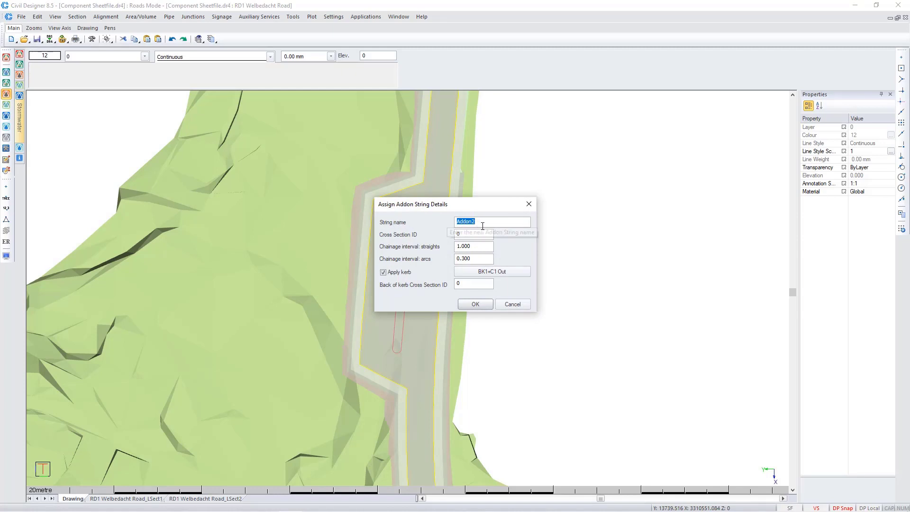
{"action": "type", "text": "BusIsland"}
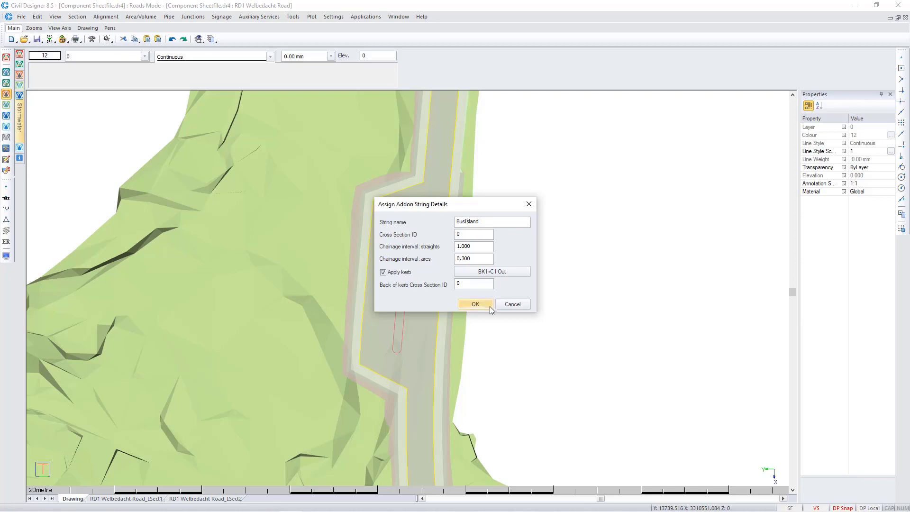
{"action": "left_click", "coordinate": [475, 304]}
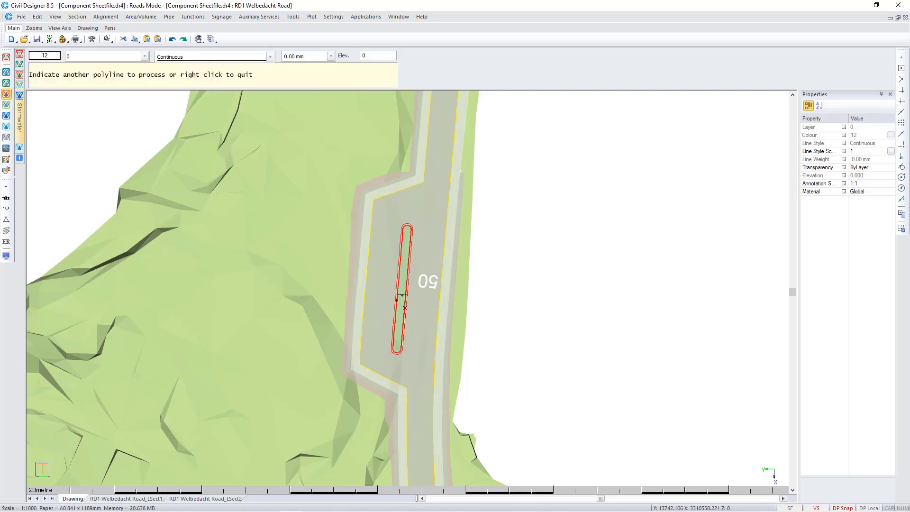
{"action": "left_click", "coordinate": [404, 290]}
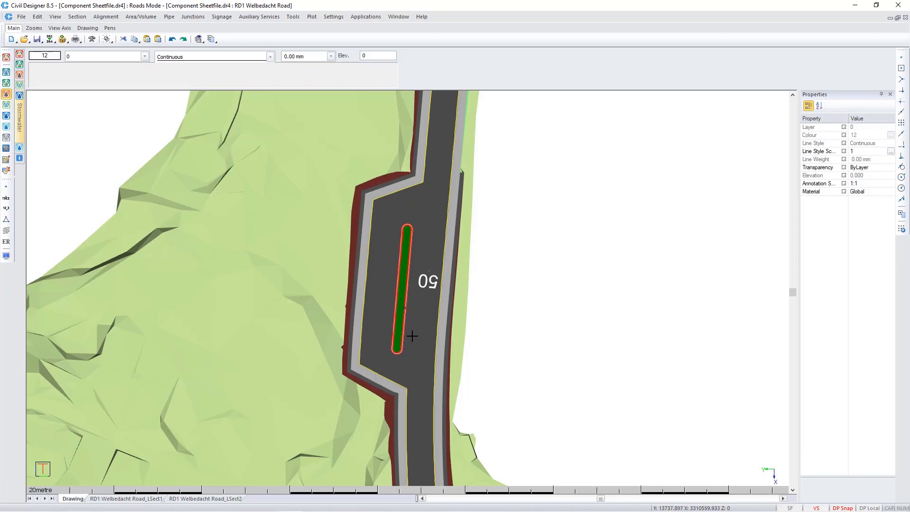
Step: Examine the kerbed bus island in a 3D Render View from a low angle, and exit the render
{"action": "right_click", "coordinate": [401, 297]}
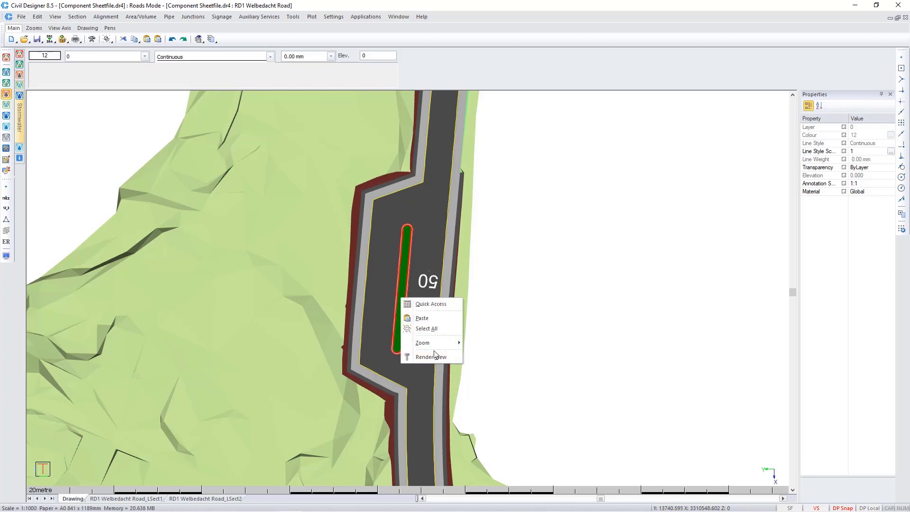
{"action": "left_click", "coordinate": [434, 356]}
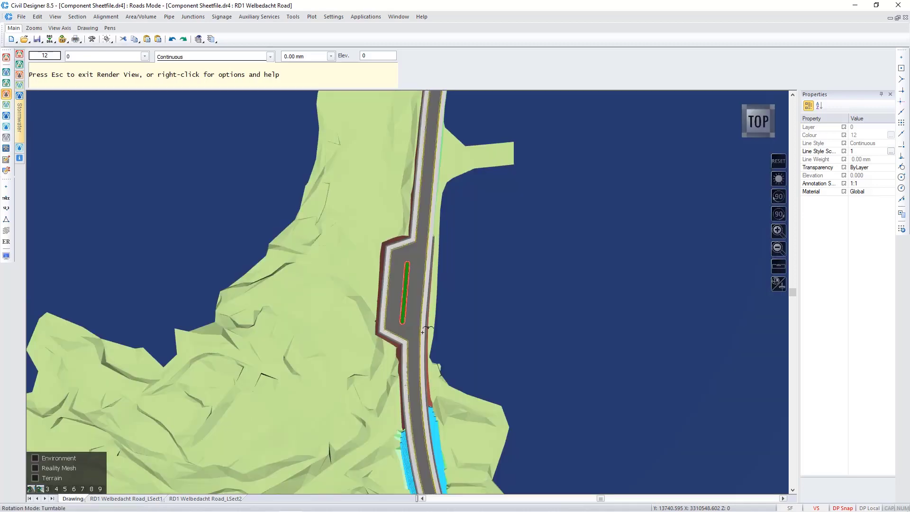
{"action": "left_click_drag", "start_coordinate": [426, 329], "coordinate": [253, 121]}
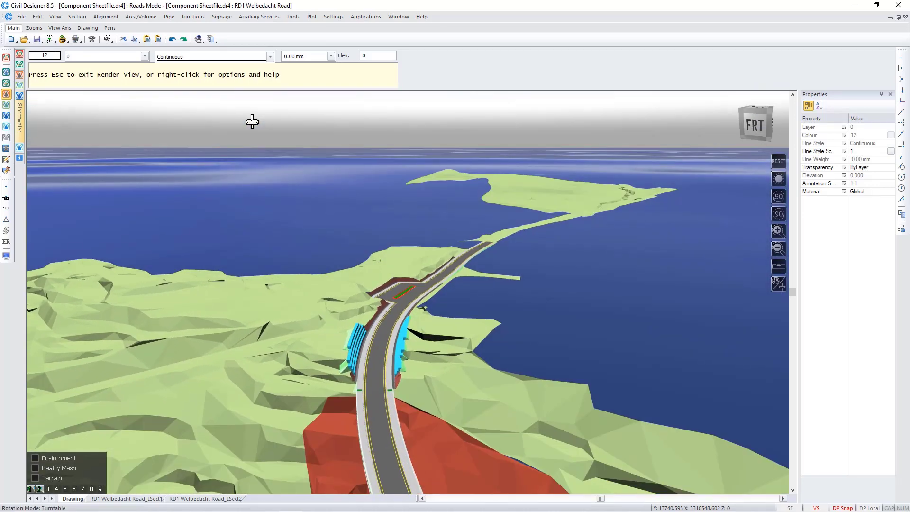
{"action": "scroll", "coordinate": [408, 293], "scroll_direction": "up", "scroll_amount": 5}
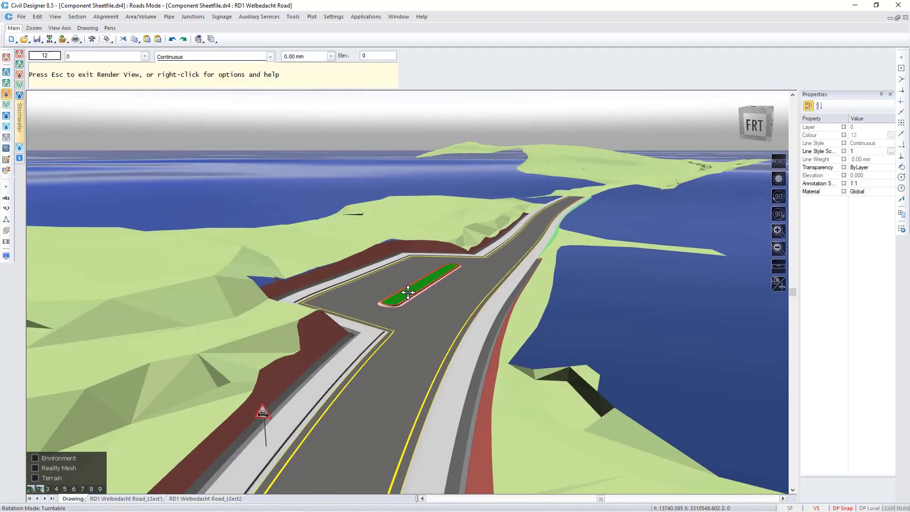
{"action": "scroll", "coordinate": [408, 293], "scroll_direction": "up", "scroll_amount": 2}
{"action": "left_click_drag", "start_coordinate": [329, 349], "coordinate": [569, 236]}
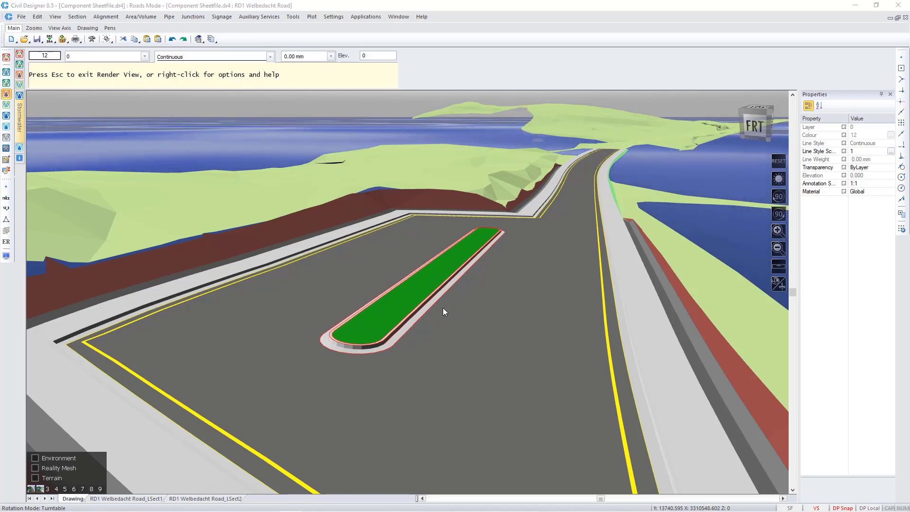
{"action": "key", "text": "Escape"}
{"action": "left_click", "coordinate": [442, 279]}
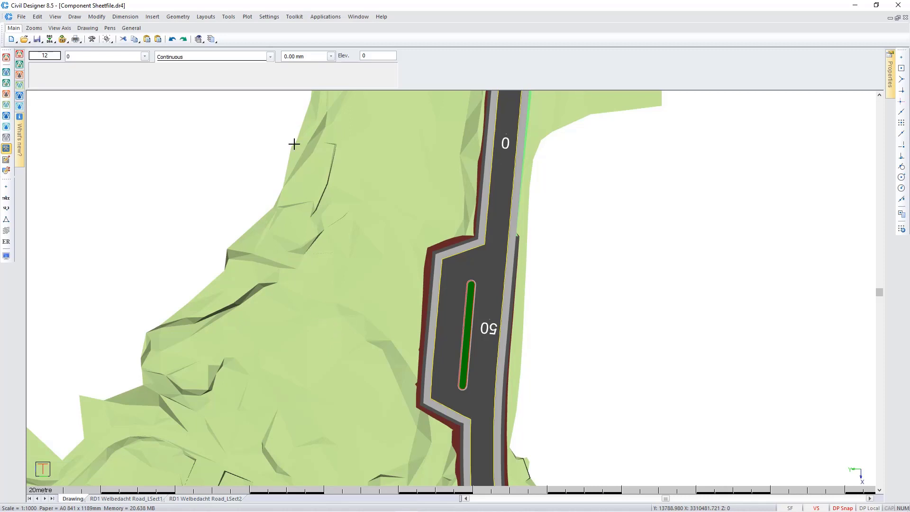
Step: Set up a road long section plot using the Single Carriageway Longsection with Addon String sheet file, from chainage 0 to 500
{"action": "left_click", "coordinate": [248, 17]}
{"action": "left_click", "coordinate": [265, 35]}
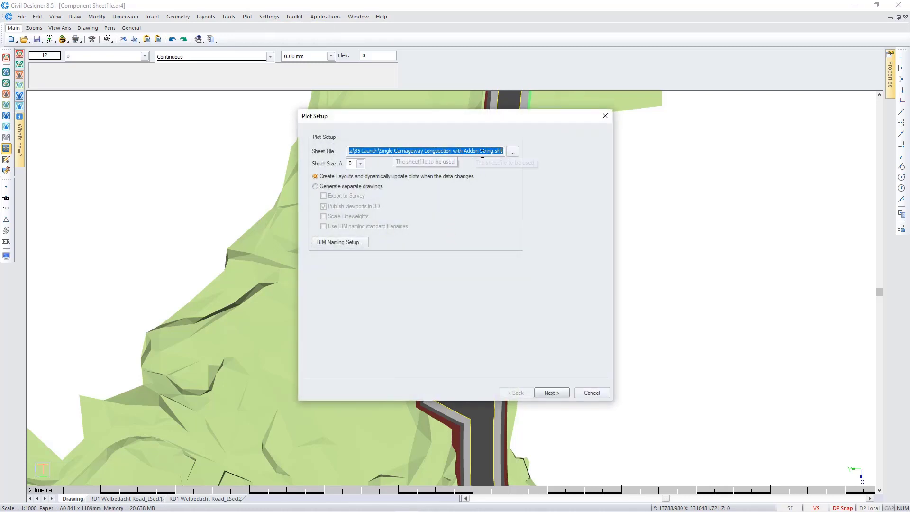
{"action": "left_click", "coordinate": [557, 394]}
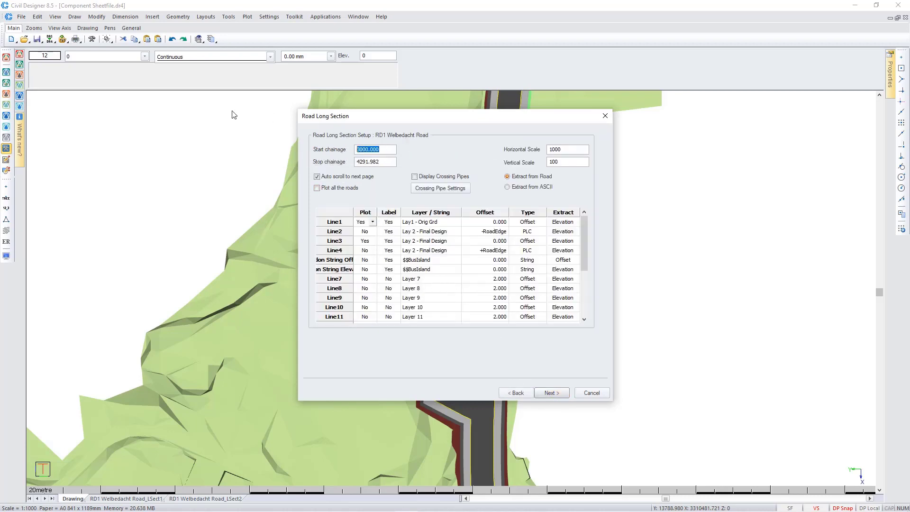
{"action": "type", "text": "0"}
{"action": "key", "text": "Tab"}
{"action": "type", "text": "5"}
Step: Examine the addon string offset and elevation lines in the long section setup and the strings available for them
{"action": "left_click_drag", "start_coordinate": [353, 211], "coordinate": [369, 214]}
{"action": "double_click", "coordinate": [373, 216]}
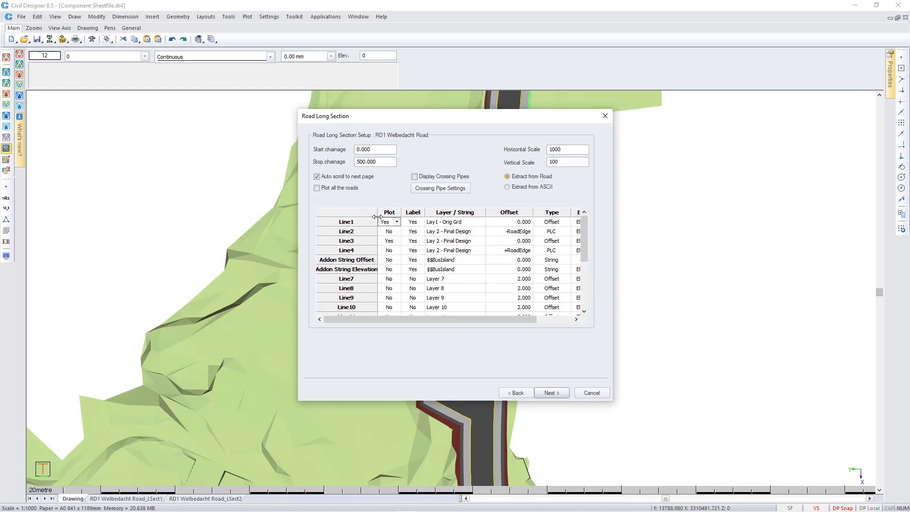
{"action": "left_click_drag", "start_coordinate": [379, 214], "coordinate": [351, 203]}
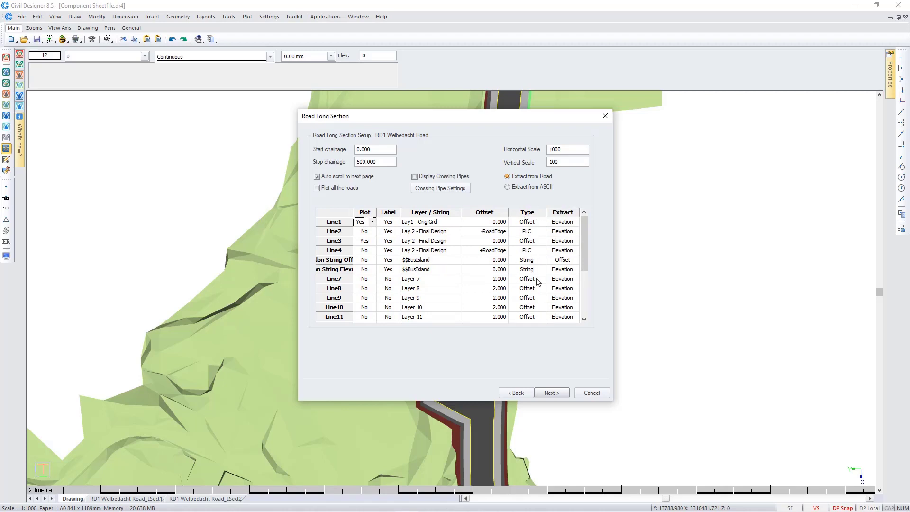
{"action": "left_click", "coordinate": [436, 260]}
{"action": "left_click", "coordinate": [457, 260]}
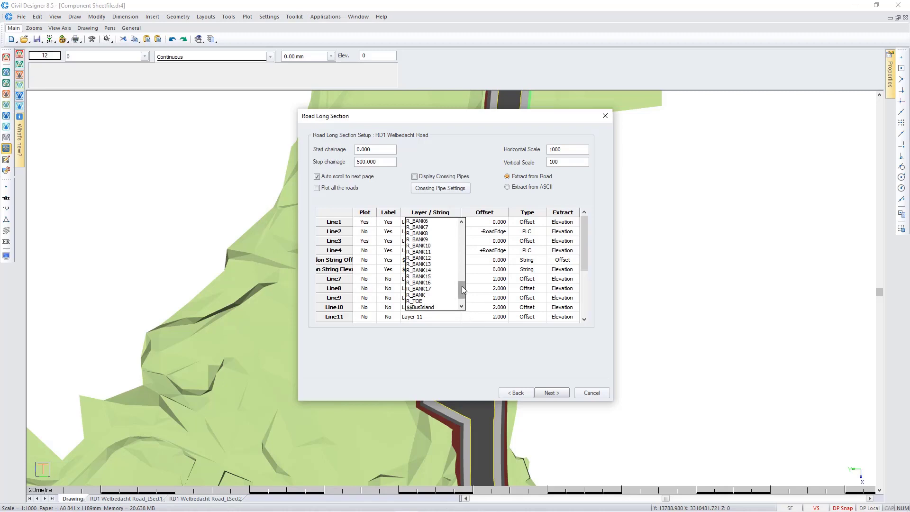
{"action": "scroll", "coordinate": [467, 284], "scroll_direction": "down", "scroll_amount": 3}
{"action": "scroll", "coordinate": [469, 261], "scroll_direction": "down", "scroll_amount": 8}
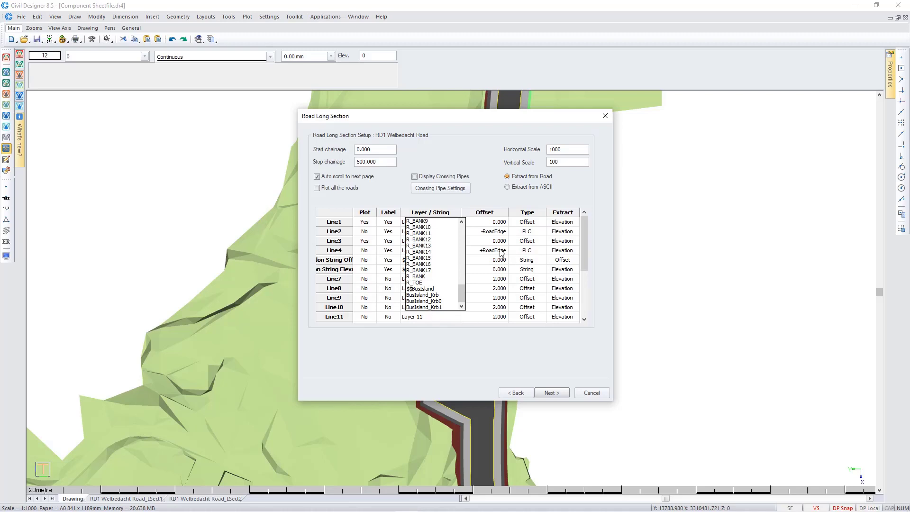
{"action": "left_click", "coordinate": [487, 250]}
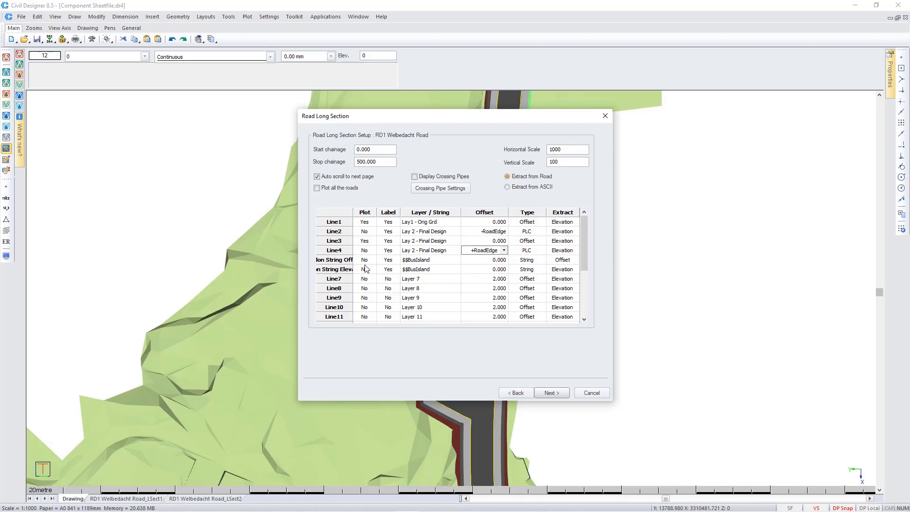
Step: Review the extracted line values in the Long-section Editor and generate the long section layout
{"action": "left_click", "coordinate": [555, 395]}
{"action": "left_click", "coordinate": [555, 395]}
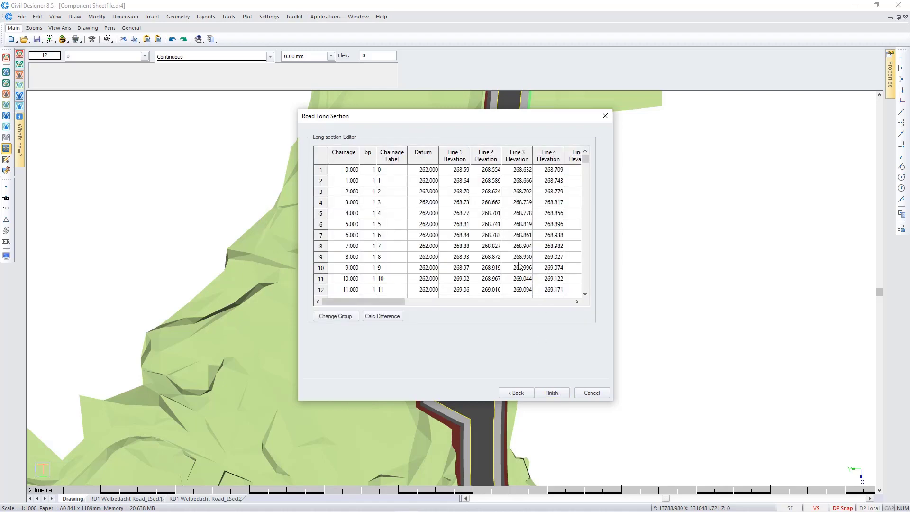
{"action": "left_click_drag", "start_coordinate": [372, 301], "coordinate": [392, 310]}
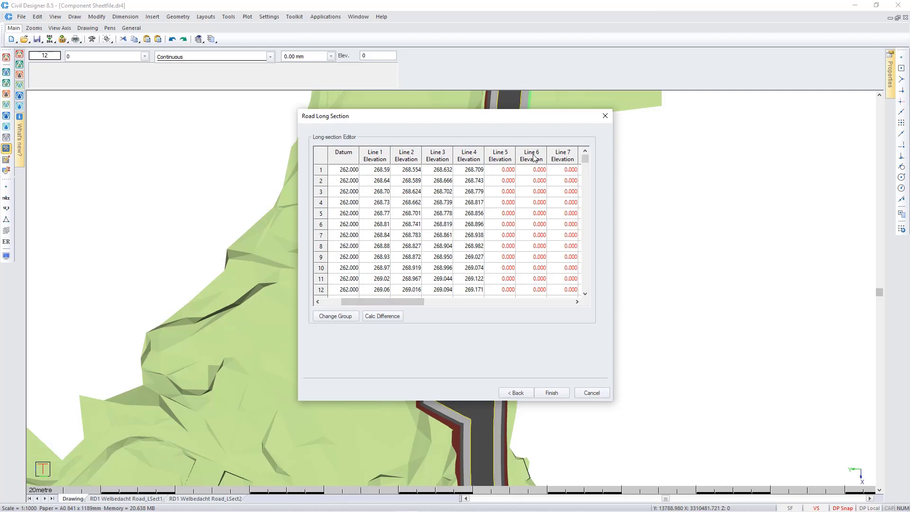
{"action": "mouse_move", "coordinate": [587, 162]}
{"action": "left_mouse_down"}
{"action": "mouse_move", "coordinate": [580, 181]}
{"action": "mouse_move", "coordinate": [573, 156]}
{"action": "left_mouse_up"}
{"action": "left_click", "coordinate": [552, 392]}
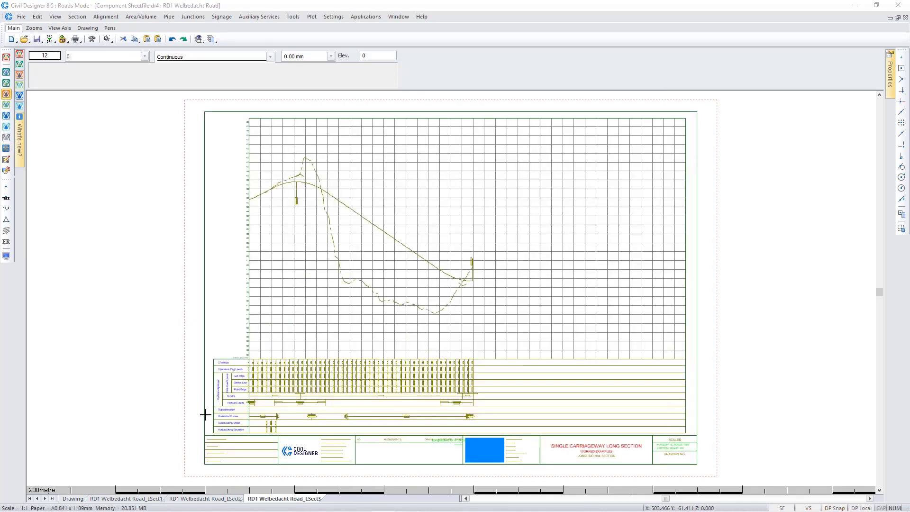
Step: Zoom in on the addon string offset and elevation rows at the start of the plotted long section's data band
{"action": "left_click", "coordinate": [167, 425]}
{"action": "right_click", "coordinate": [166, 425]}
{"action": "left_click", "coordinate": [183, 421]}
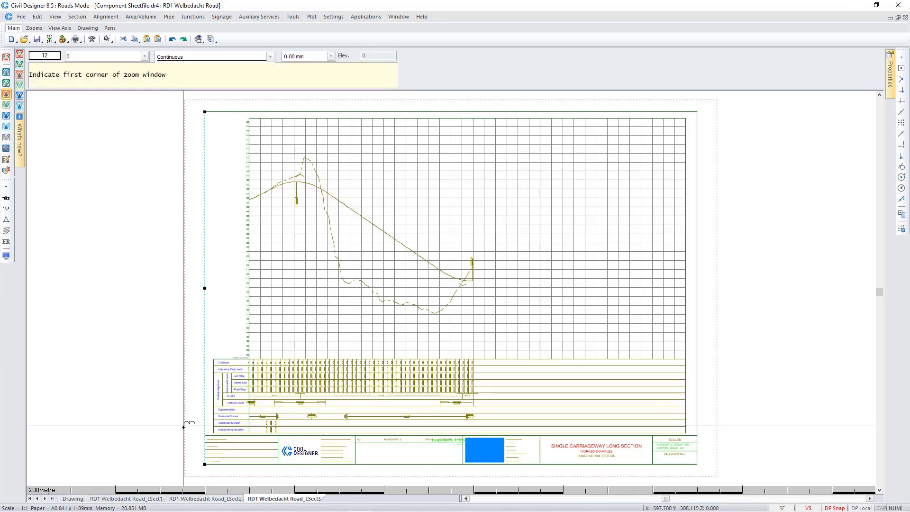
{"action": "left_click", "coordinate": [192, 402]}
{"action": "left_click", "coordinate": [302, 440]}
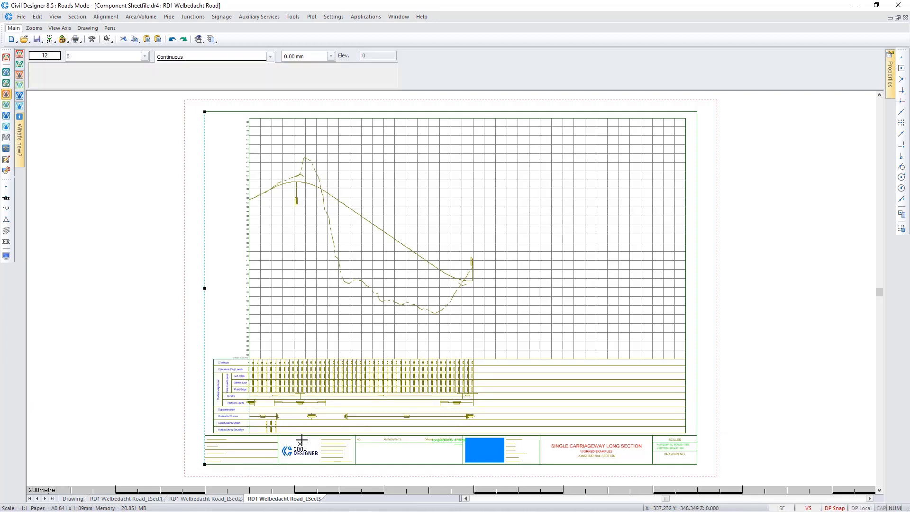